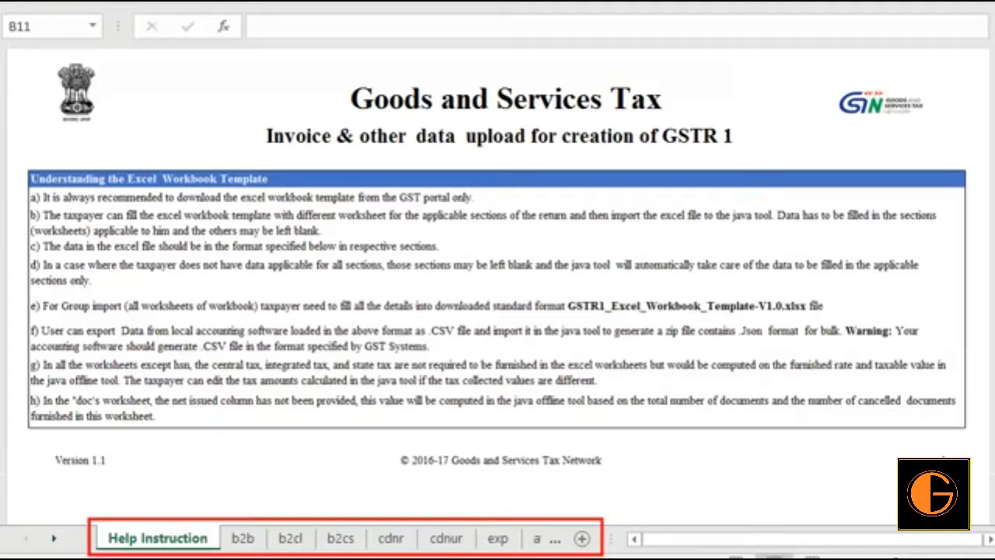
# - Review the GSTR1 template's section worksheets from b2b through b2cl, b2cs, cdnr, cdnur, exp, at, atadj, exemp and hsn to docs
pyautogui.click(247, 539)
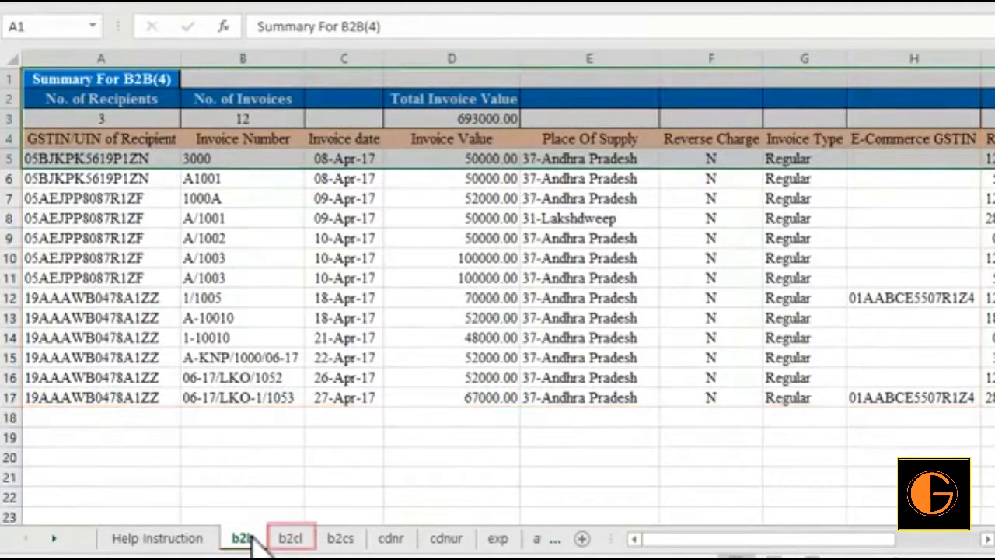
pyautogui.click(290, 539)
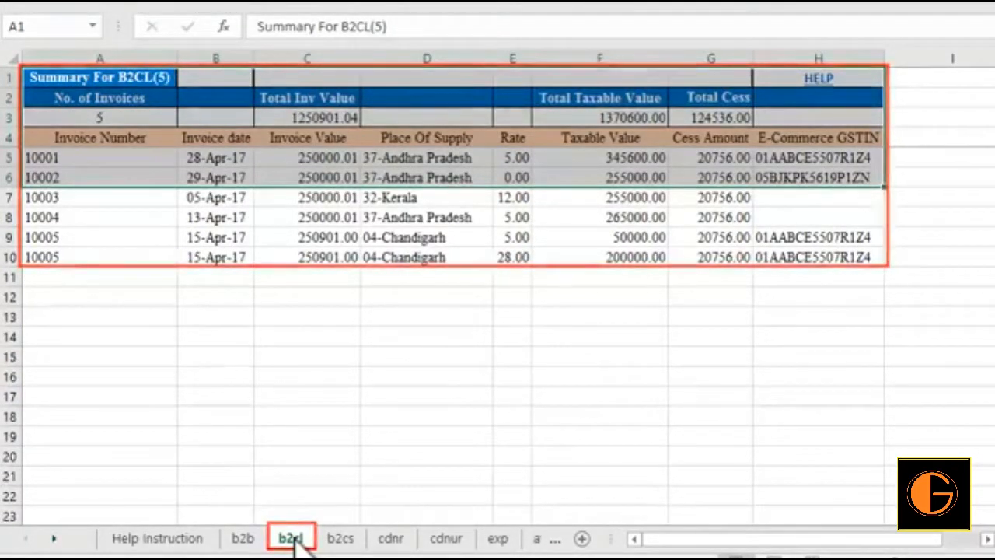
pyautogui.click(340, 538)
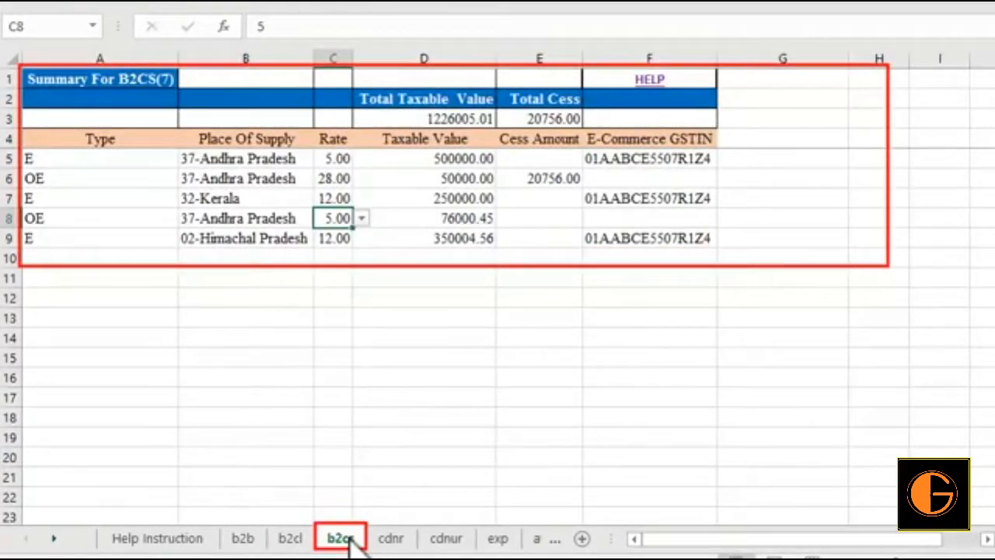
pyautogui.click(391, 538)
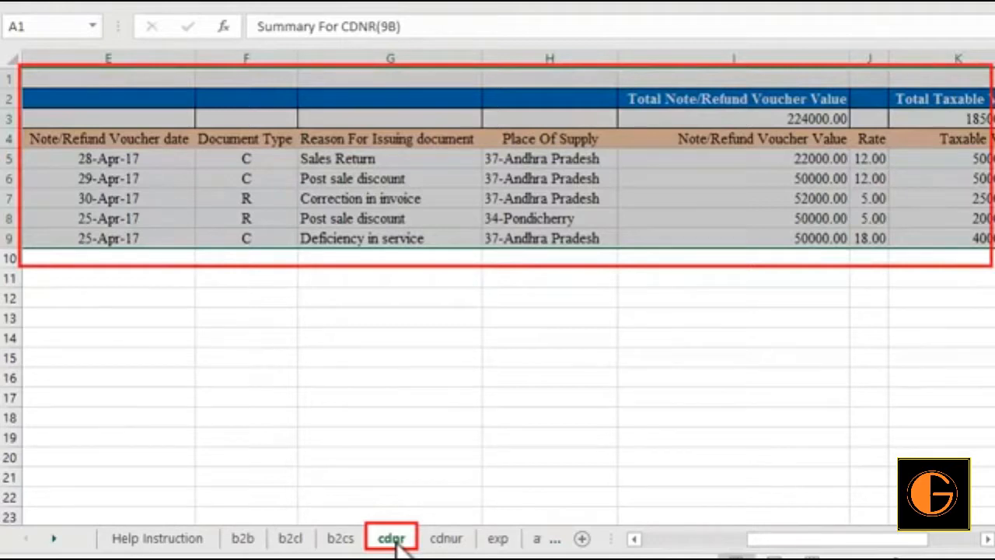
pyautogui.click(445, 538)
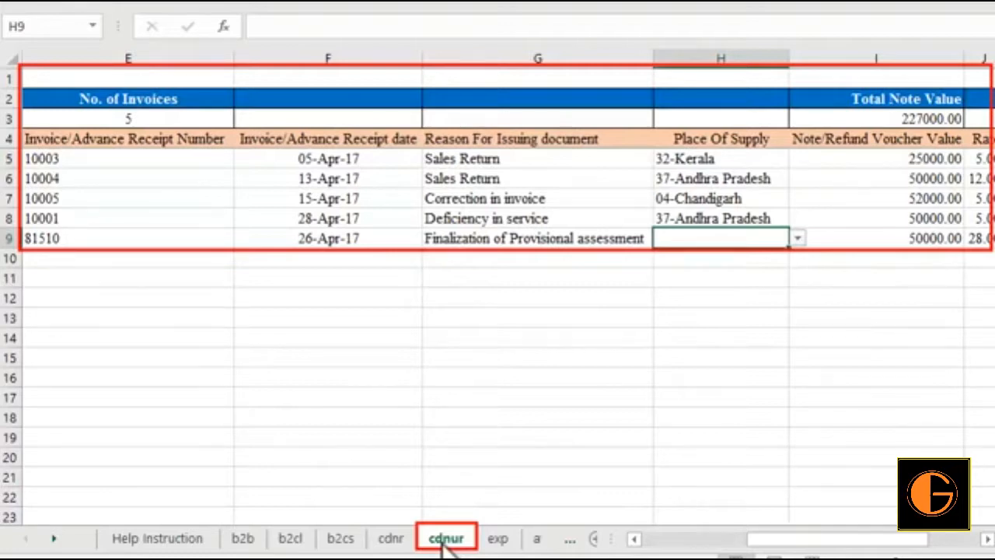
pyautogui.click(494, 543)
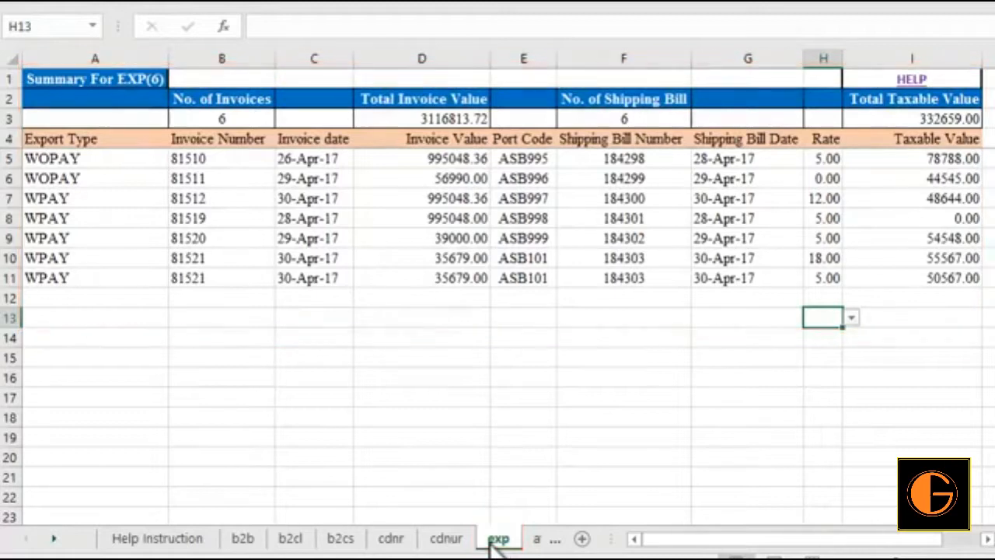
pyautogui.click(538, 542)
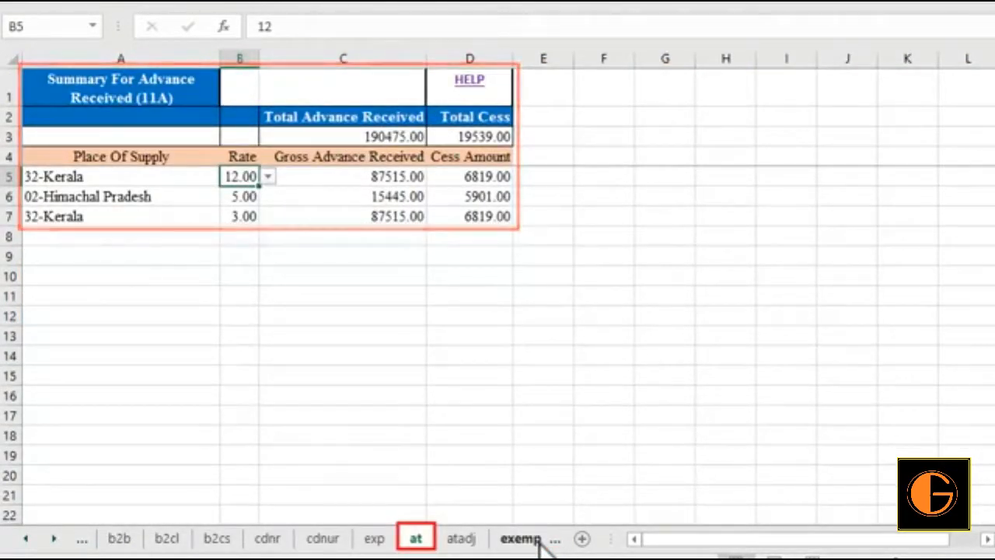
pyautogui.click(463, 542)
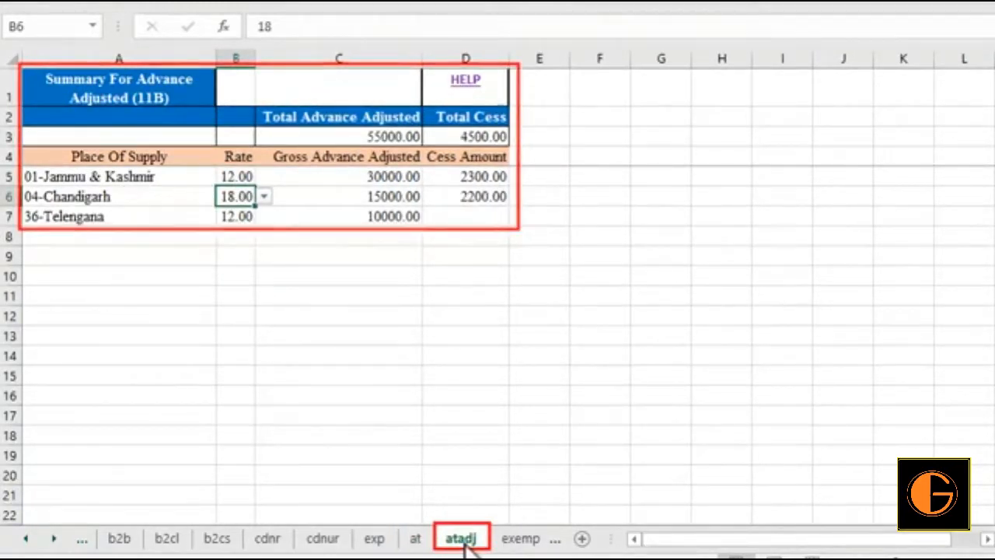
pyautogui.click(519, 539)
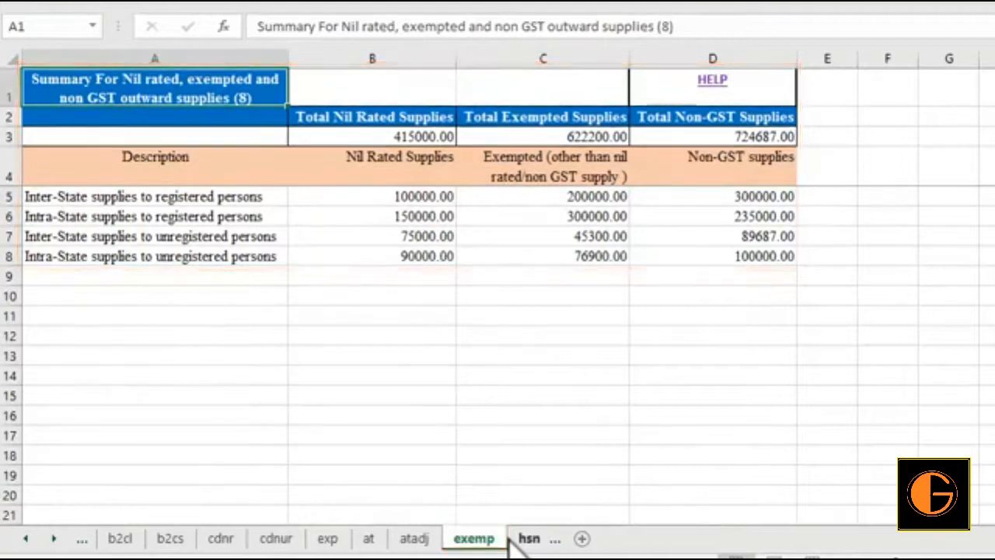
pyautogui.click(529, 538)
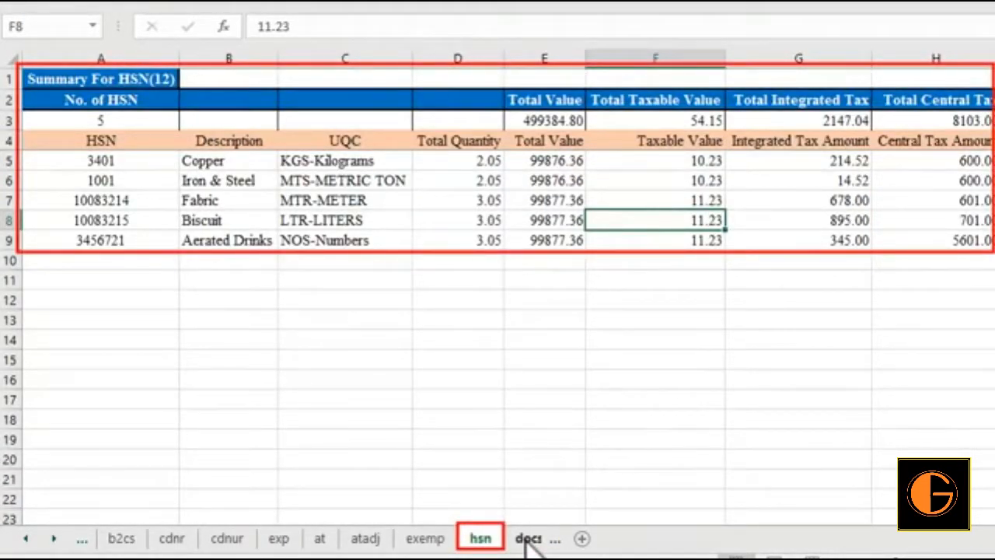
pyautogui.click(529, 538)
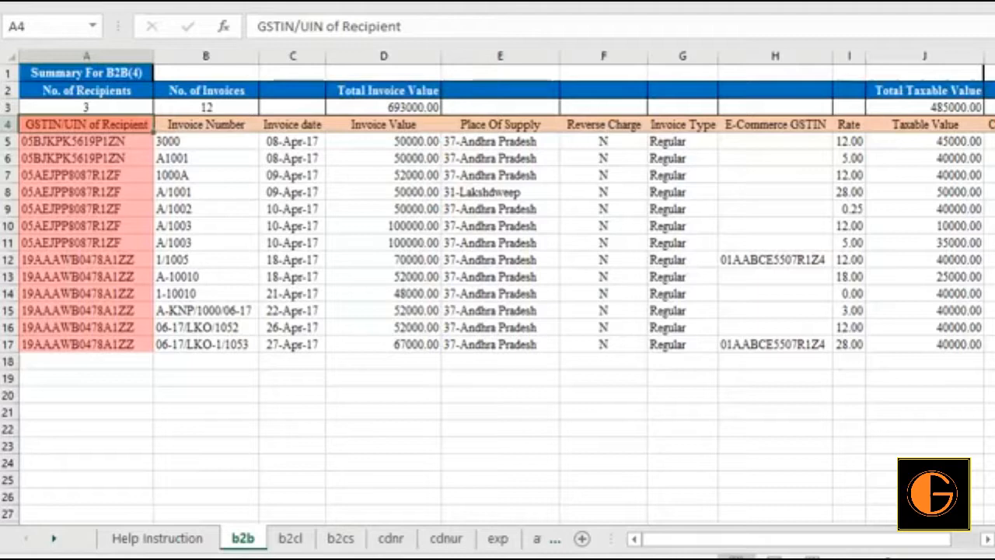
# - Examine the Invoice Number, Invoice date and Invoice Value columns on the b2b worksheet
pyautogui.press('Right')
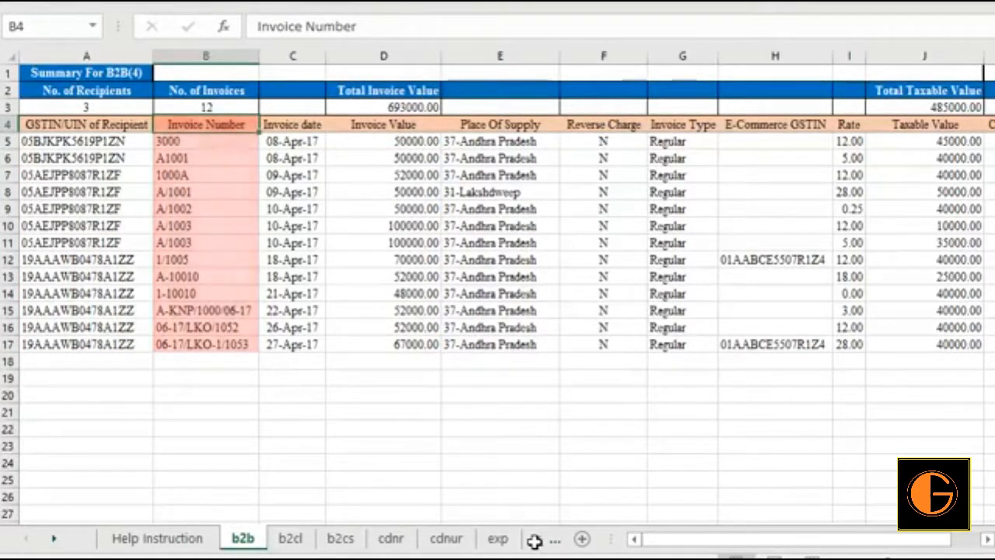
pyautogui.click(315, 125)
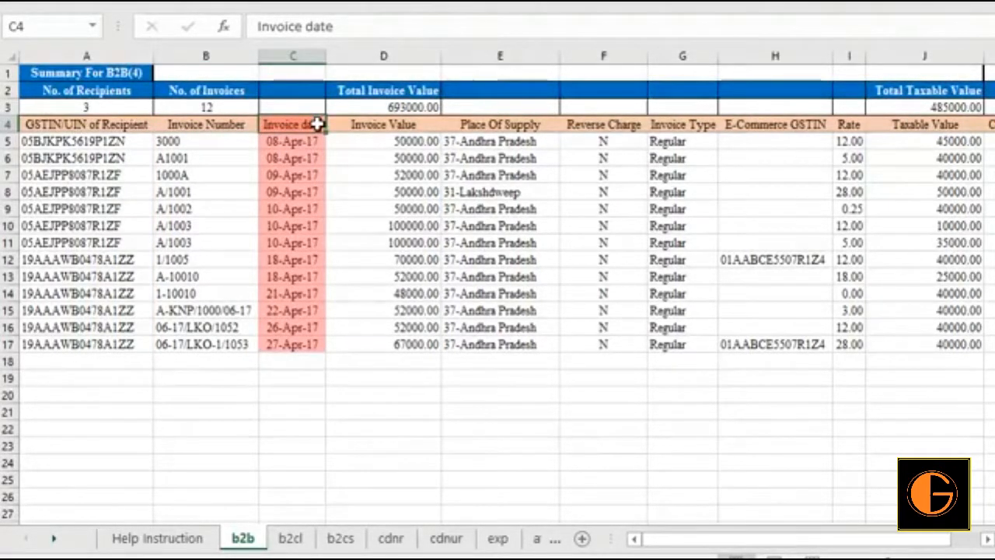
pyautogui.click(427, 126)
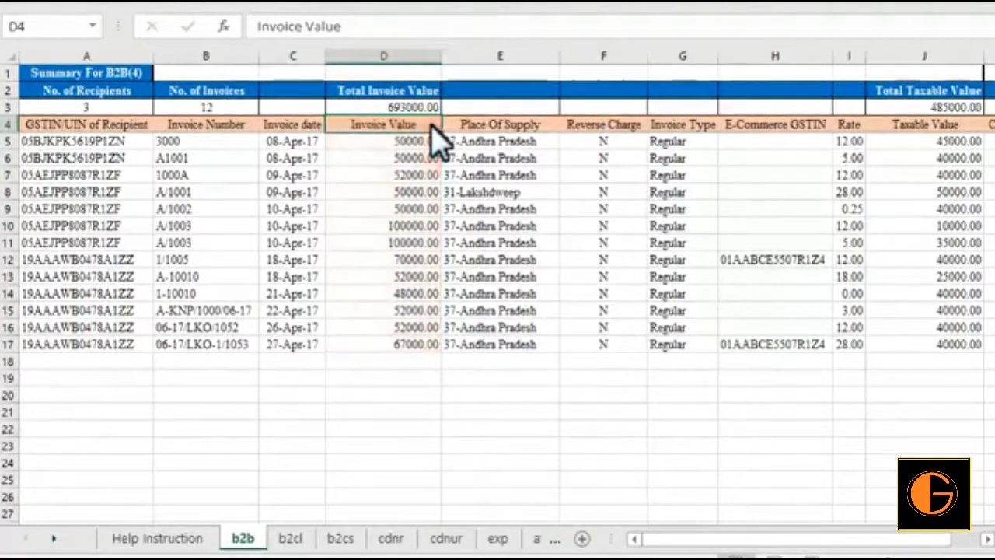
pyautogui.click(986, 539)
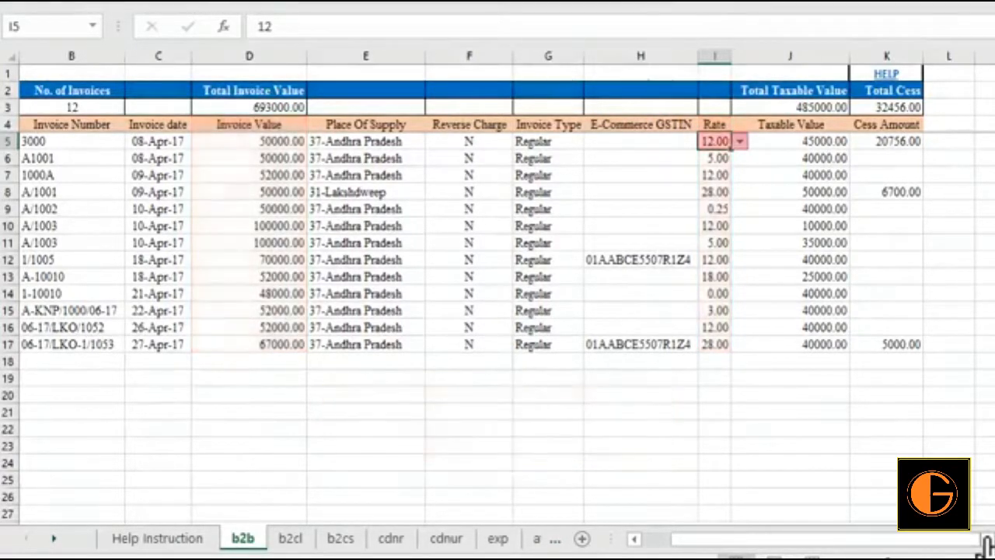
# - Inspect the allowed options for Rate, Place Of Supply and Reverse Charge in the first b2b invoice row, plus the Cess Amount column
pyautogui.click(739, 140)
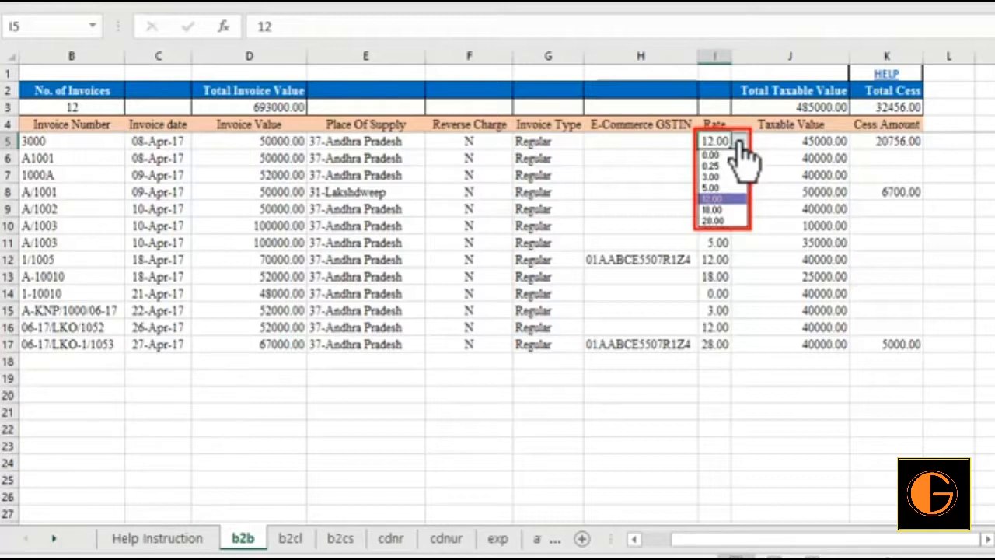
pyautogui.click(741, 143)
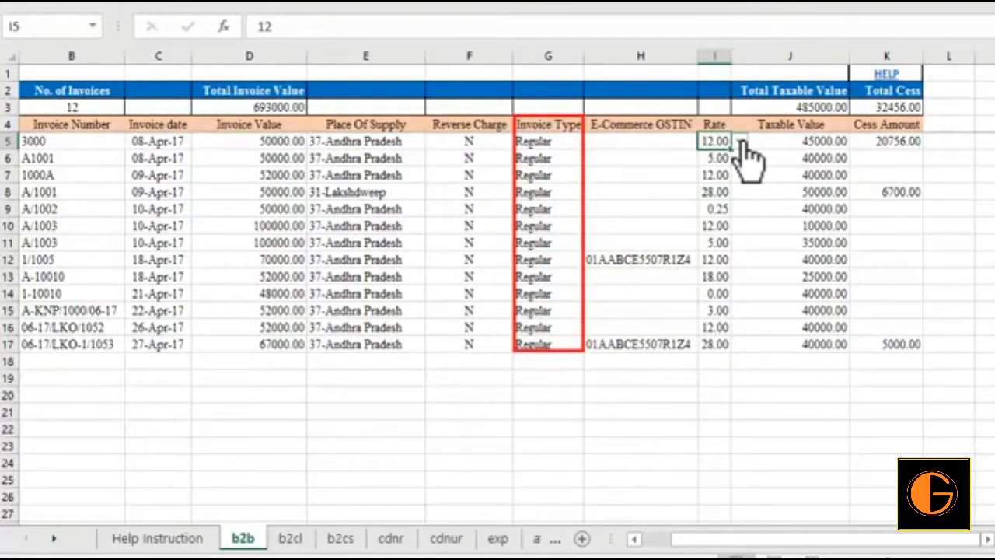
pyautogui.click(386, 146)
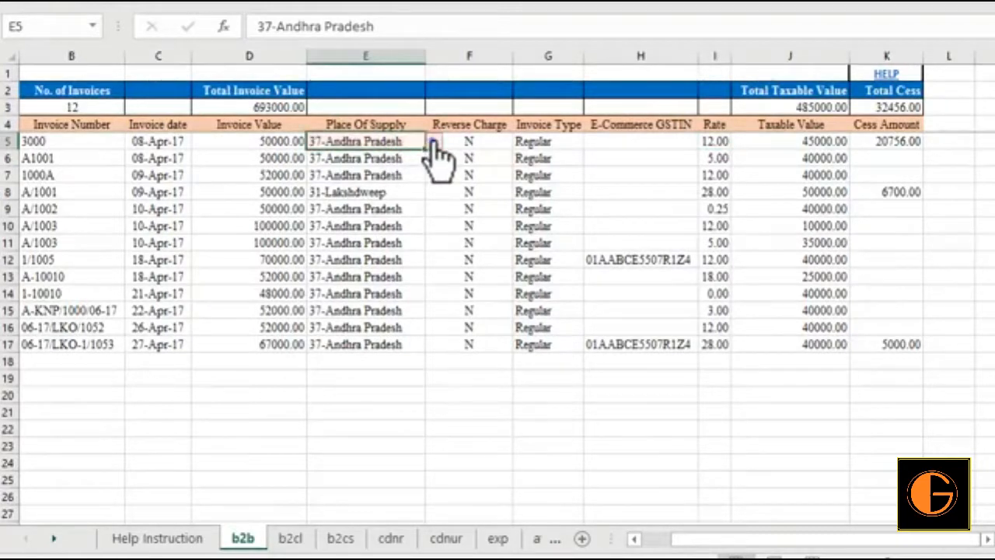
pyautogui.click(433, 143)
pyautogui.click(434, 143)
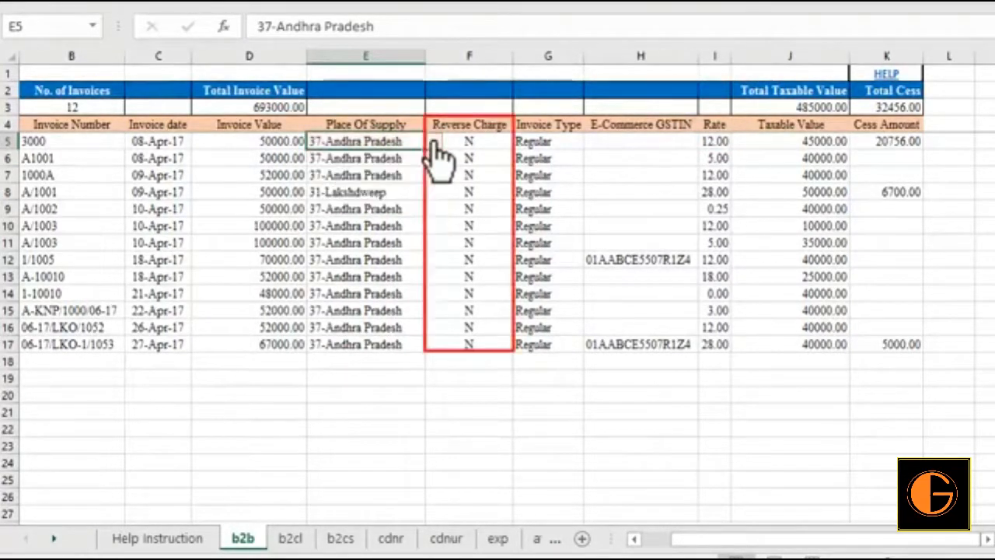
pyautogui.click(490, 141)
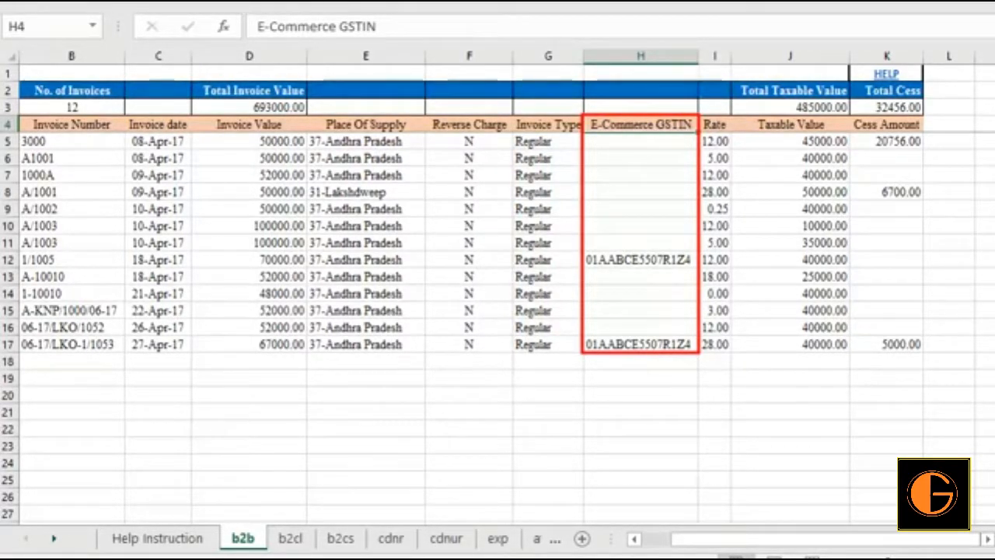
pyautogui.click(886, 125)
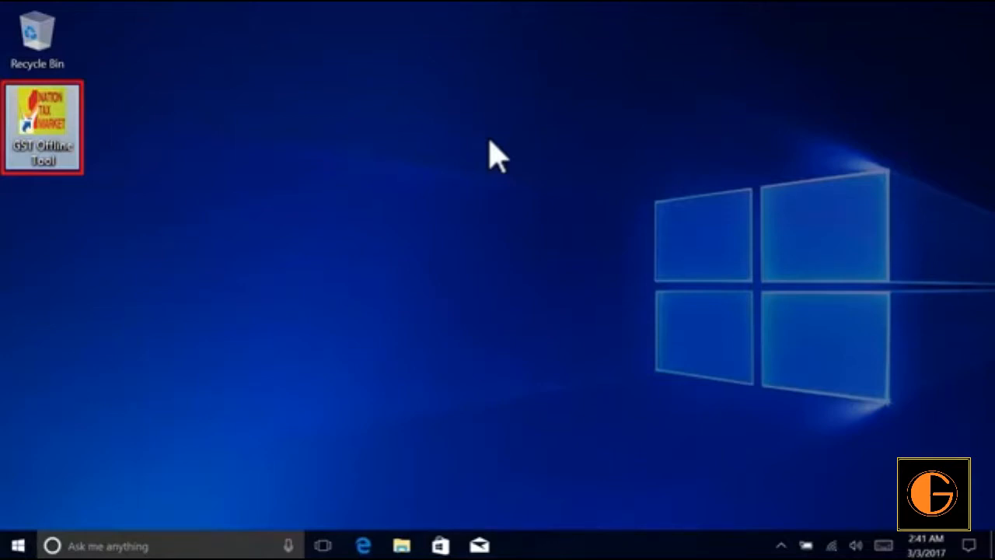
# - Switch to the GST Offline Tool and start a new upload of invoice data for the return
pyautogui.doubleClick(57, 159)
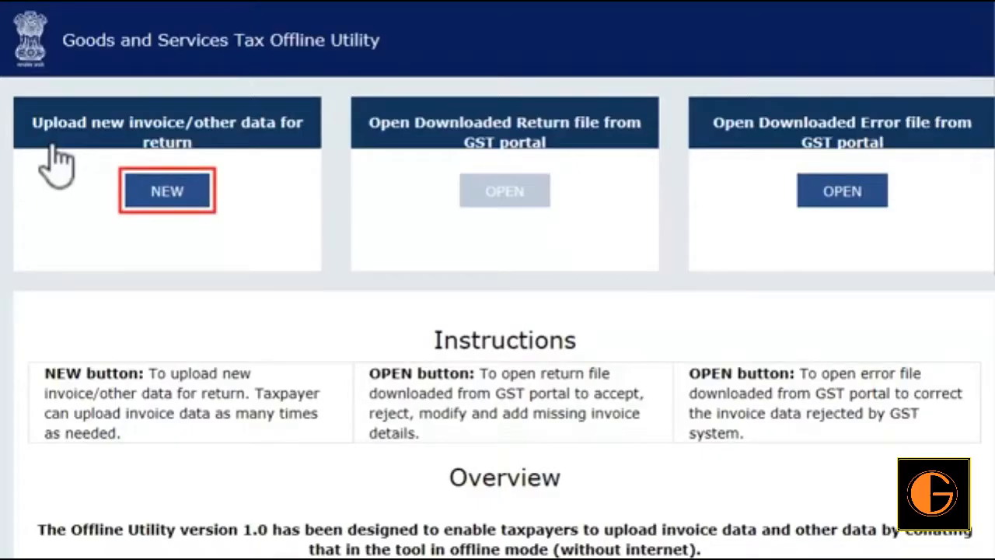
pyautogui.click(159, 198)
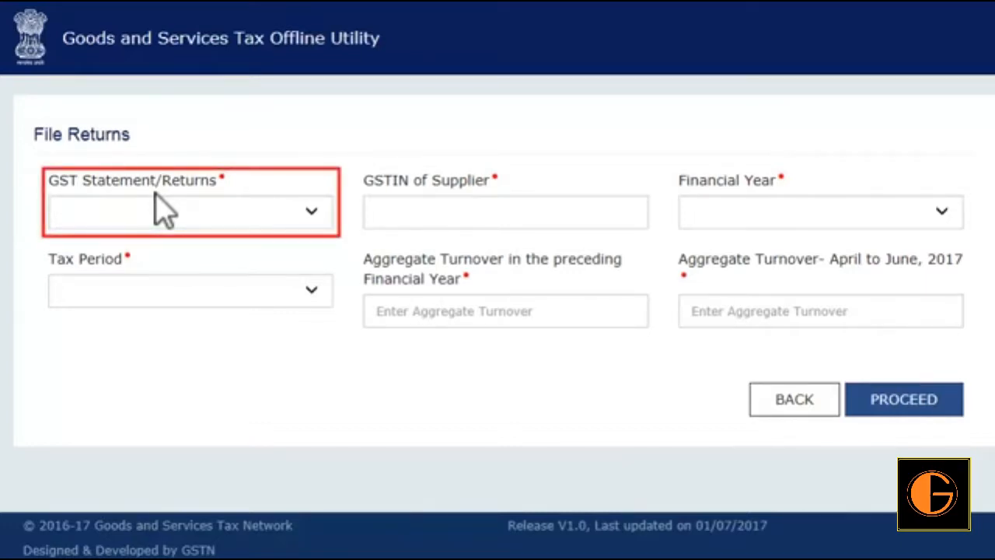
# - Set the return to GSTR1, enter the supplier's GSTIN, and choose financial year 2017-18 with tax period April
pyautogui.click(309, 212)
pyautogui.click(273, 213)
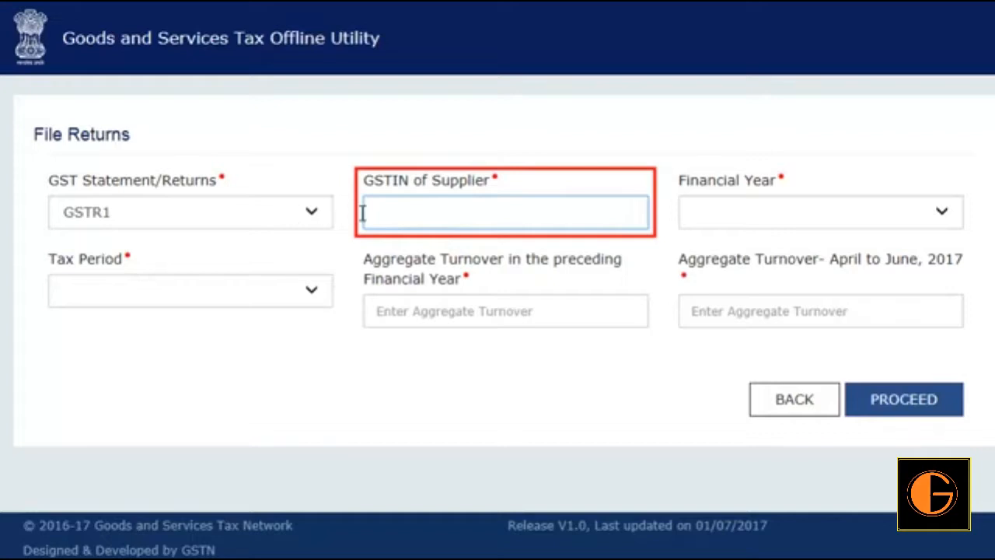
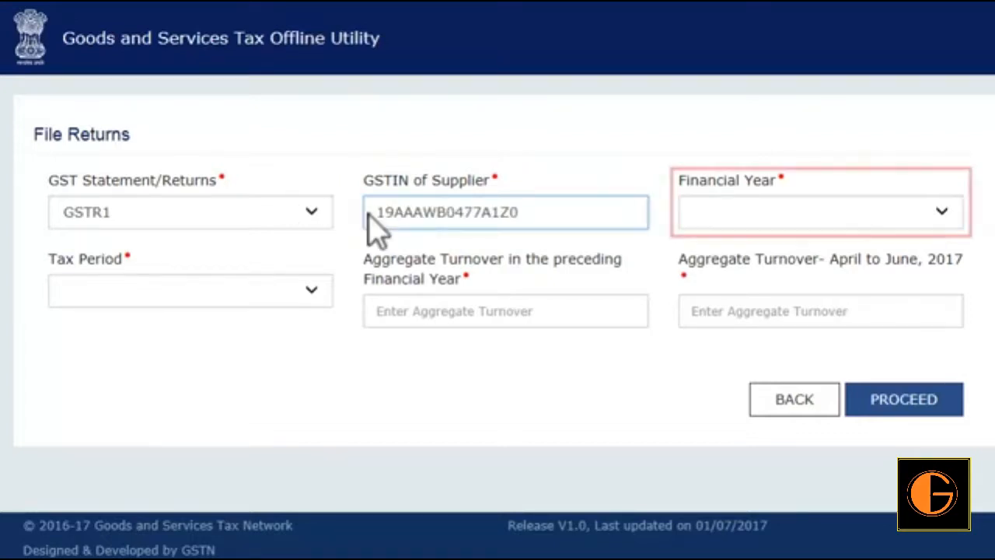
pyautogui.click(942, 216)
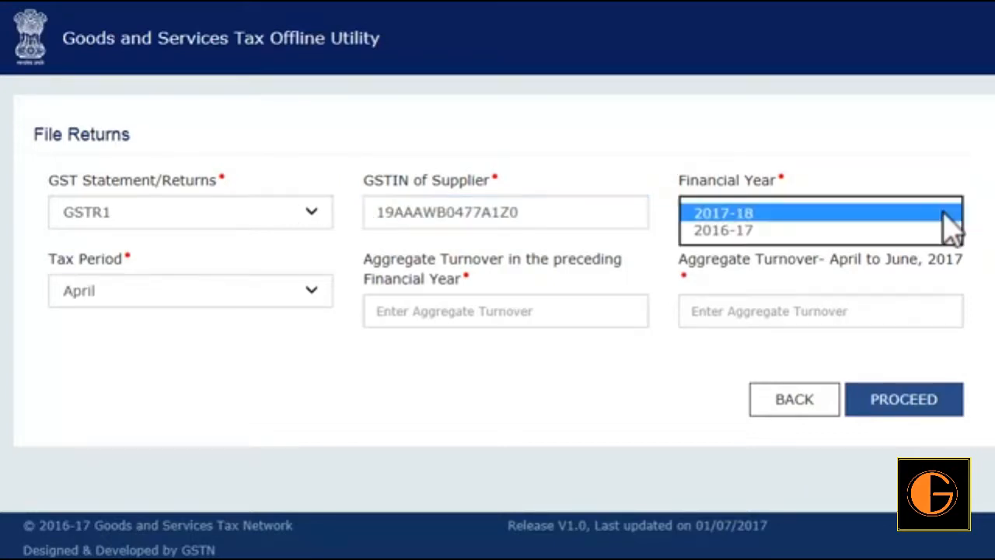
pyautogui.click(899, 215)
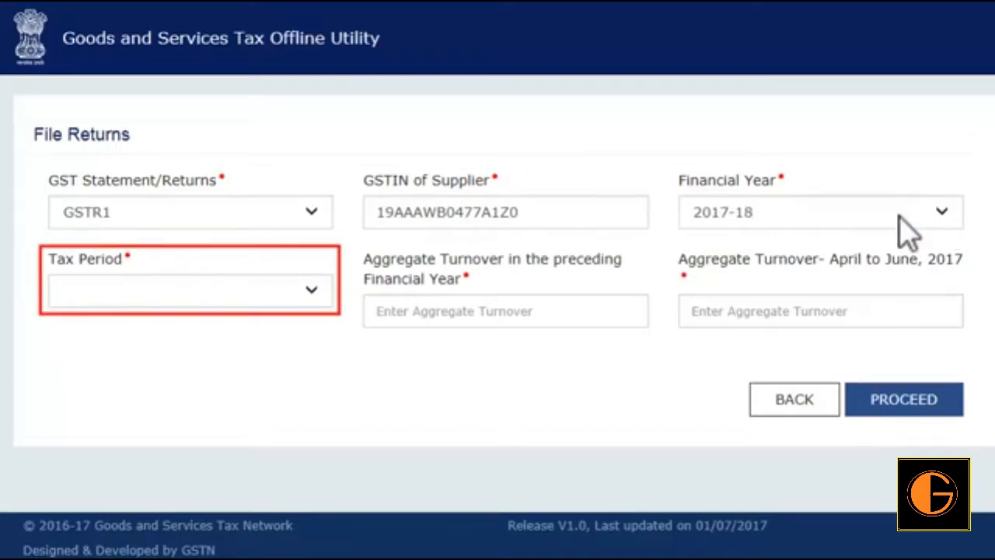
pyautogui.click(311, 290)
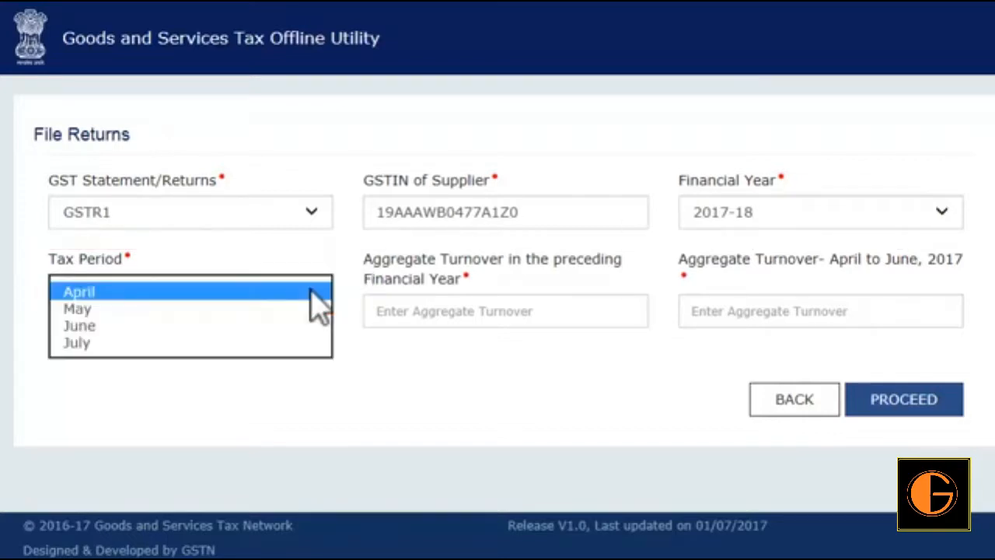
pyautogui.click(220, 288)
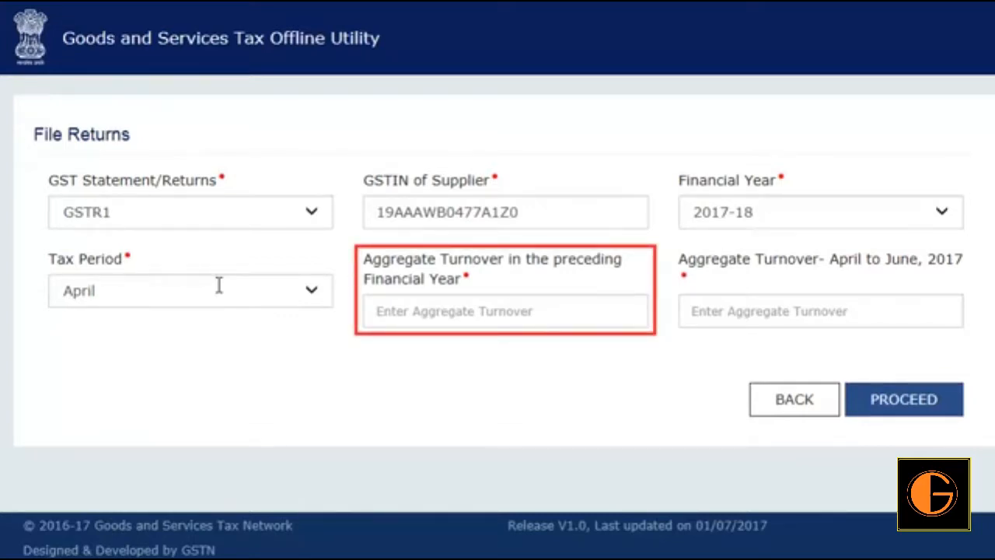
# - Enter aggregate turnovers of 70000000 for the preceding financial year and 6000000 for April to June 2017, and proceed to the invoice data
pyautogui.click(366, 311)
pyautogui.write('70000000')
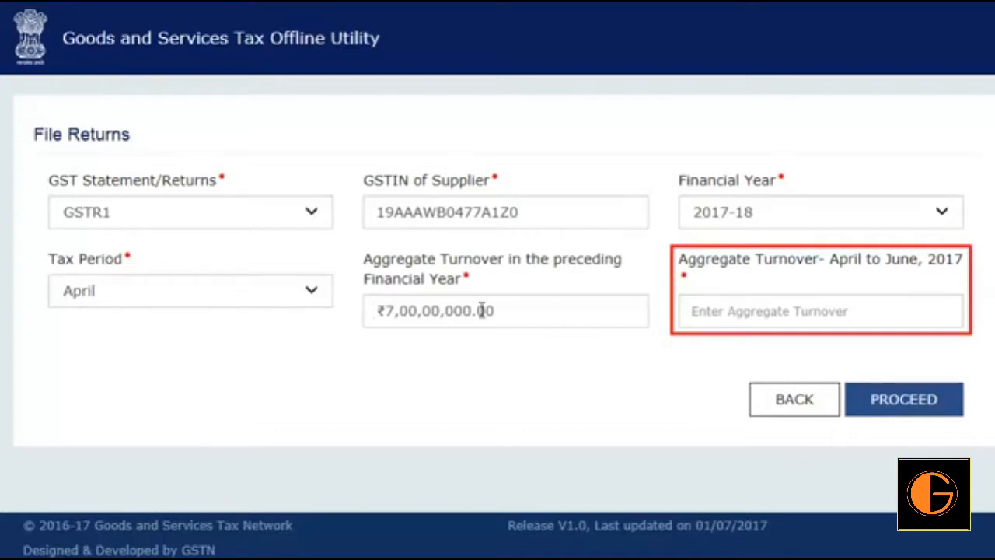
pyautogui.click(685, 311)
pyautogui.write('6000000')
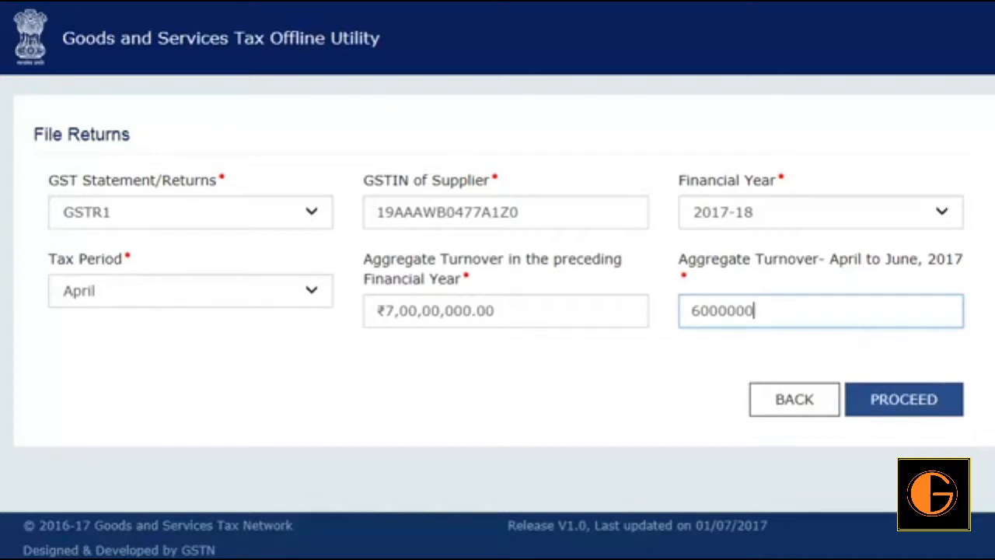
pyautogui.press('Tab')
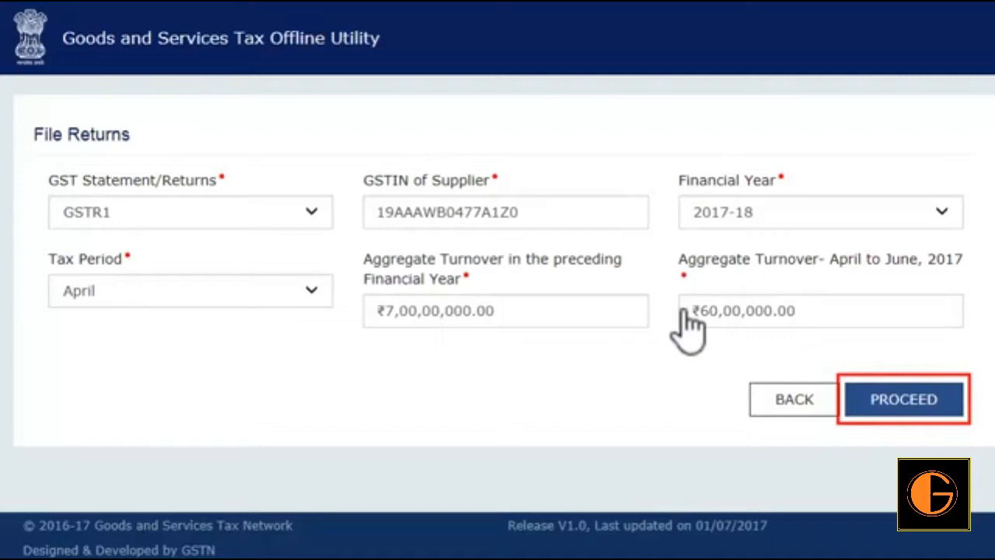
pyautogui.click(908, 412)
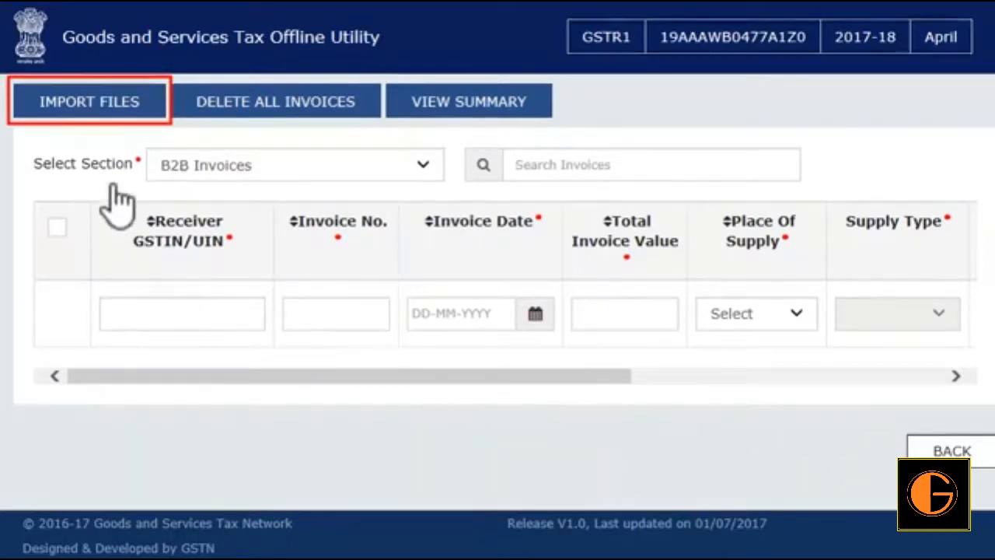
# - Import all return sections in one go from GSTR1_Excel_Workbook_Template-V1.1.xlsx in Sample_files and agree to save the data
pyautogui.click(96, 107)
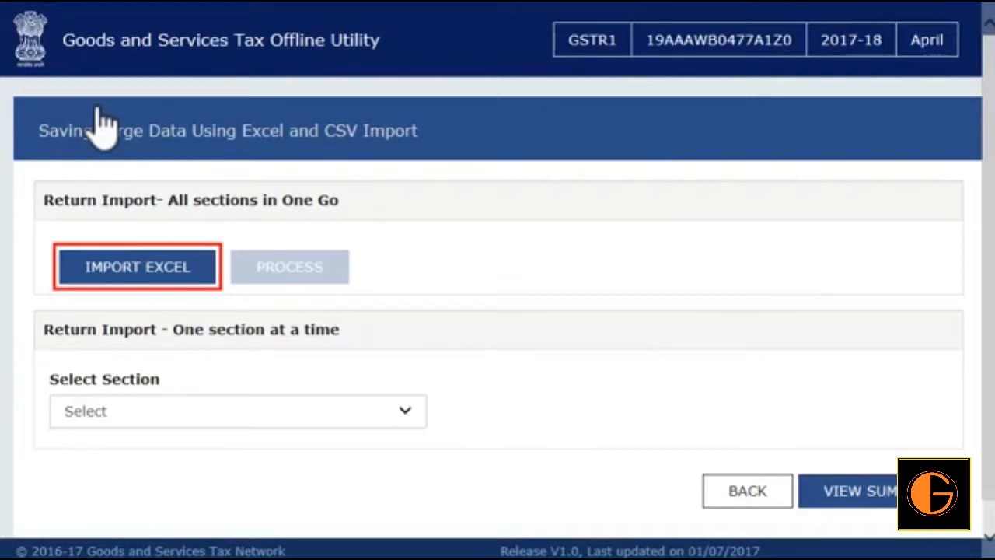
pyautogui.click(142, 267)
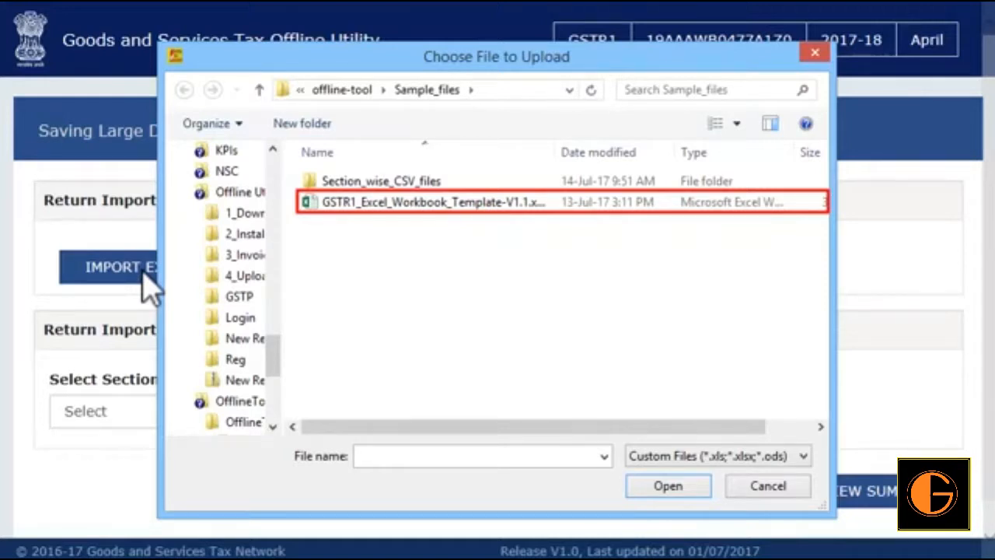
pyautogui.click(340, 210)
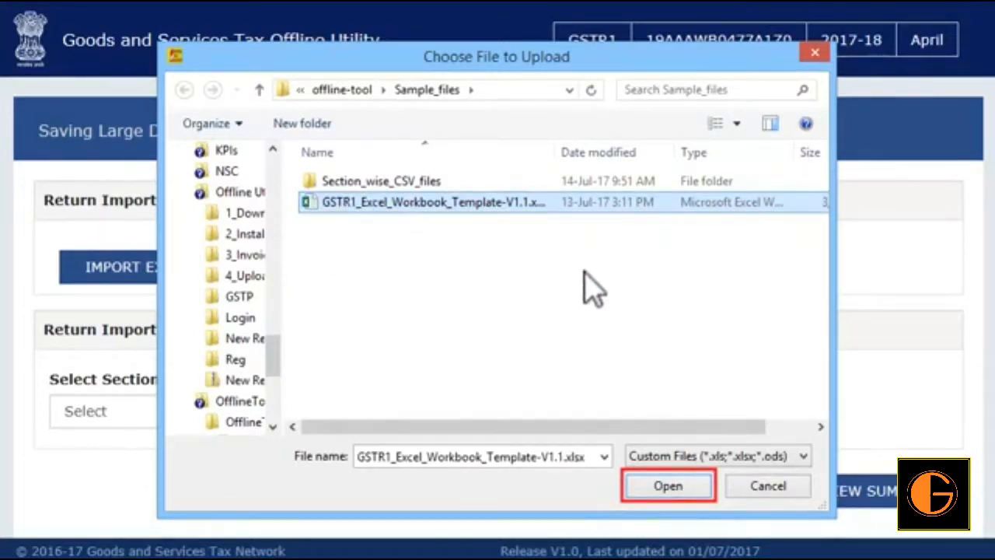
pyautogui.click(669, 486)
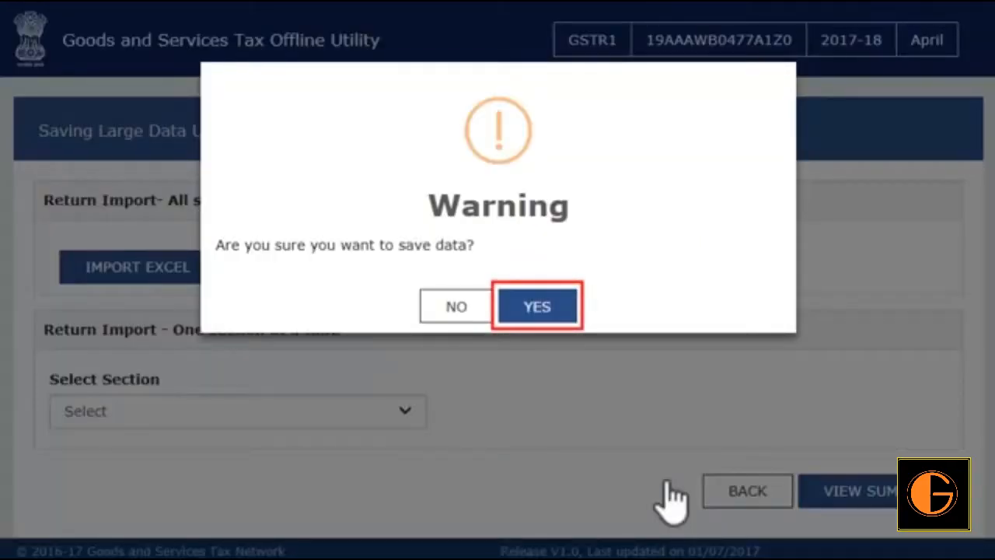
pyautogui.click(536, 309)
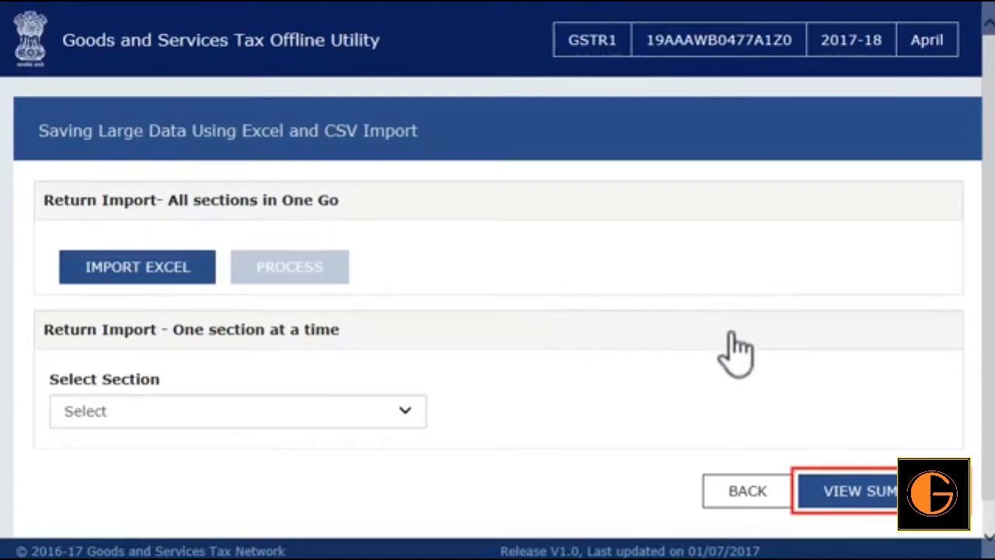
# - Review the return summary and the imported B2B Invoices section, ending back on the section-wise summary
pyautogui.click(869, 491)
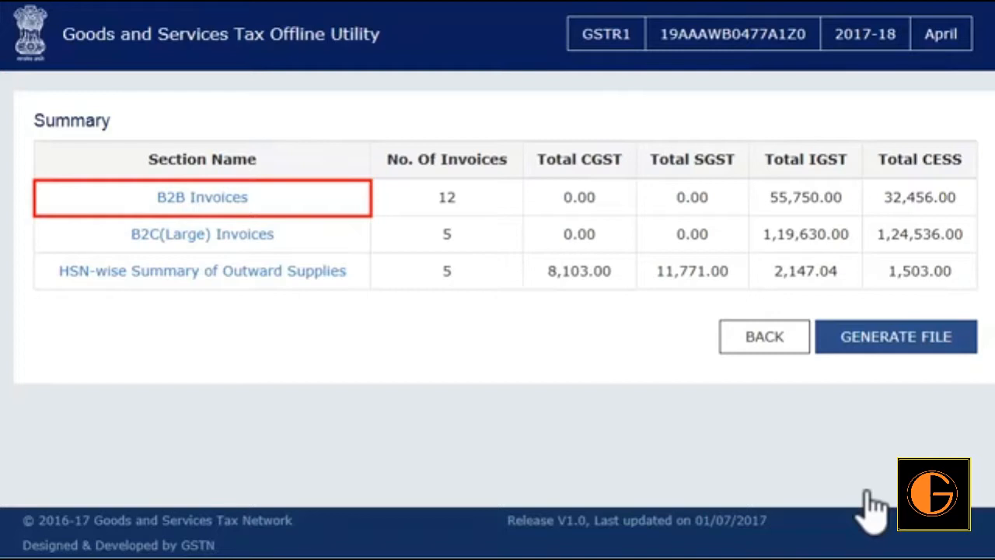
pyautogui.click(198, 200)
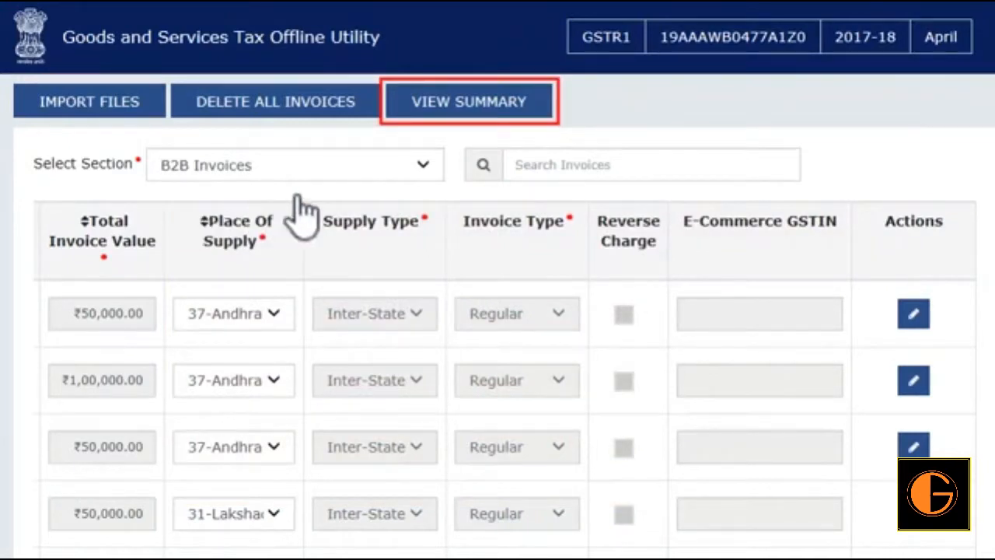
pyautogui.click(530, 107)
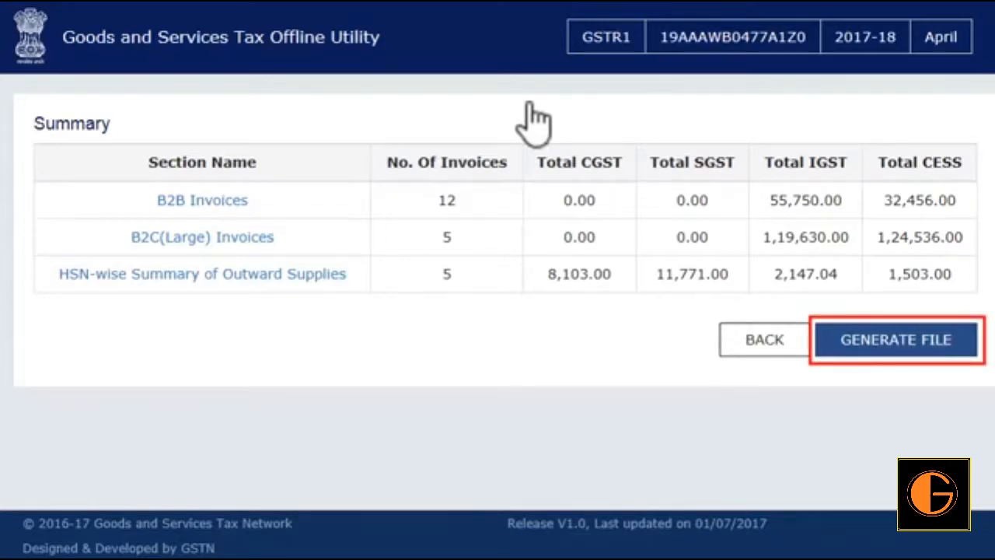
# - Generate the upload file for the April 2017-18 GSTR1 return and save the zip in the New folder under CH0200
pyautogui.click(914, 358)
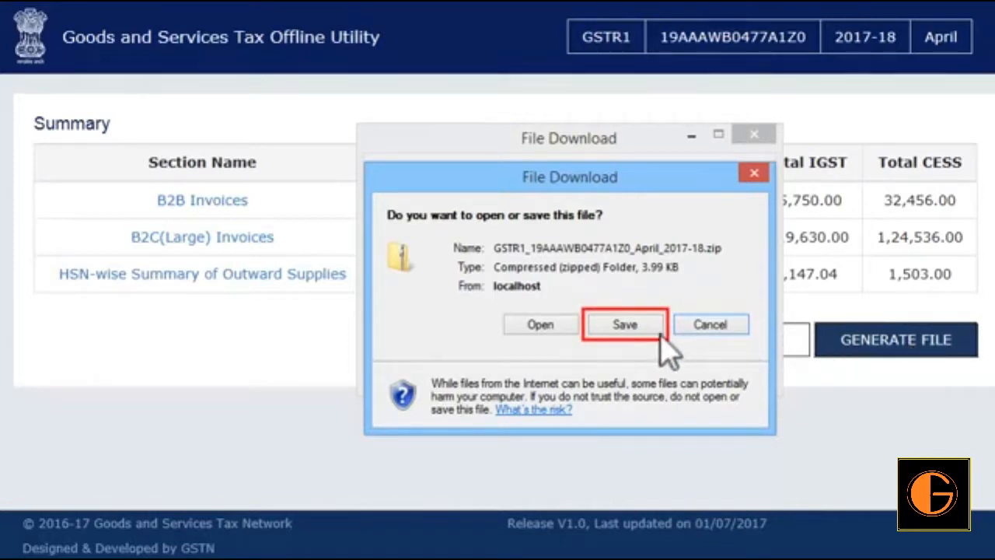
pyautogui.click(638, 325)
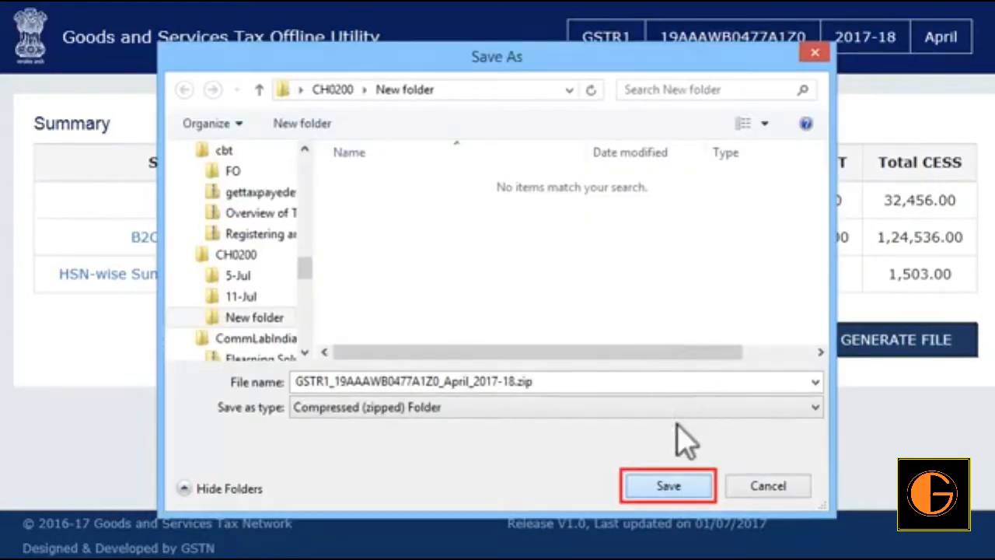
pyautogui.click(678, 486)
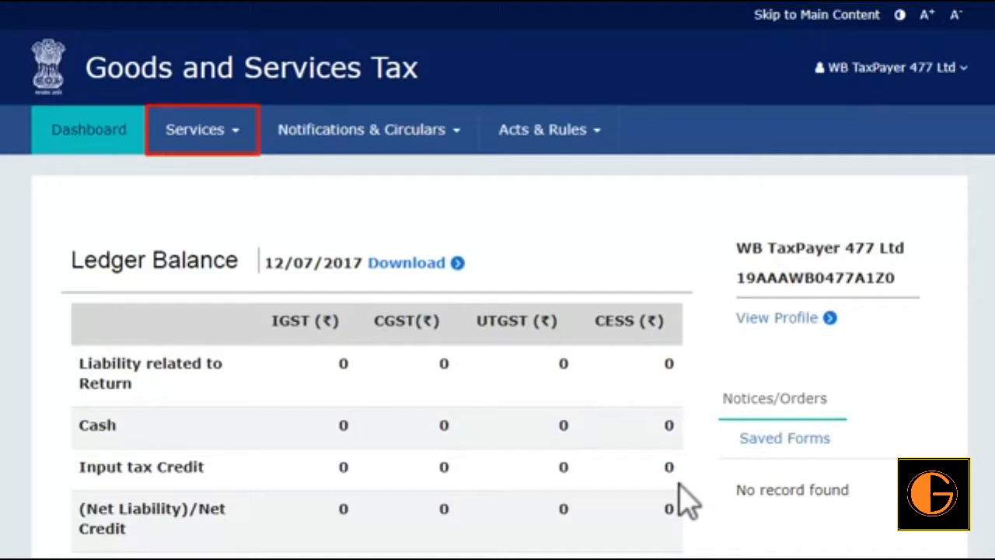
# - Switch to the taxpayer's account on the GST portal and open the Returns Dashboard
pyautogui.click(239, 141)
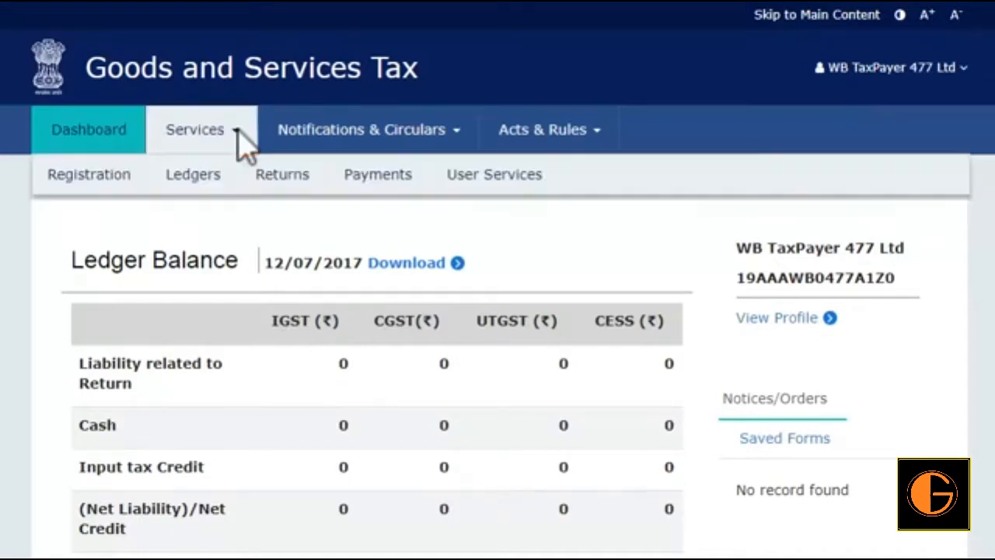
pyautogui.click(294, 187)
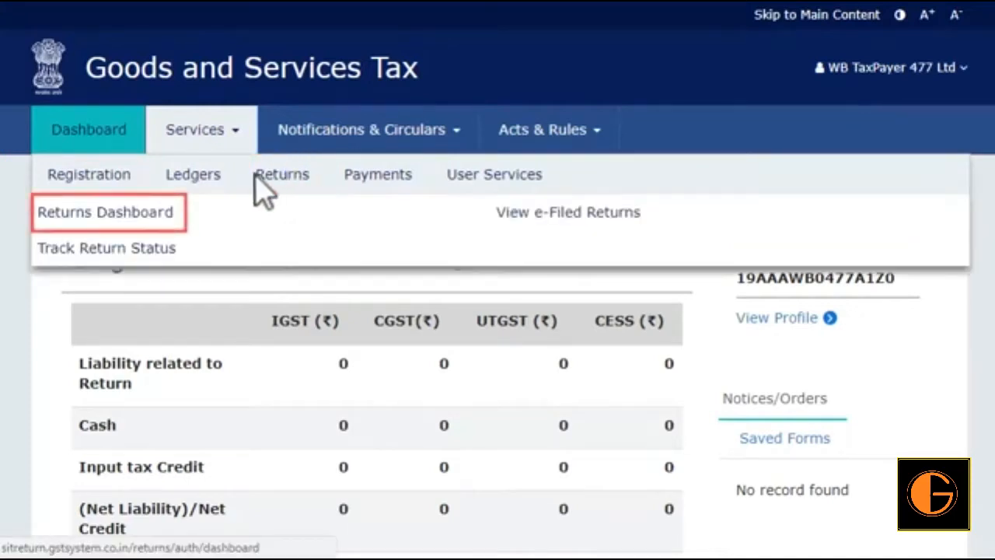
pyautogui.click(116, 210)
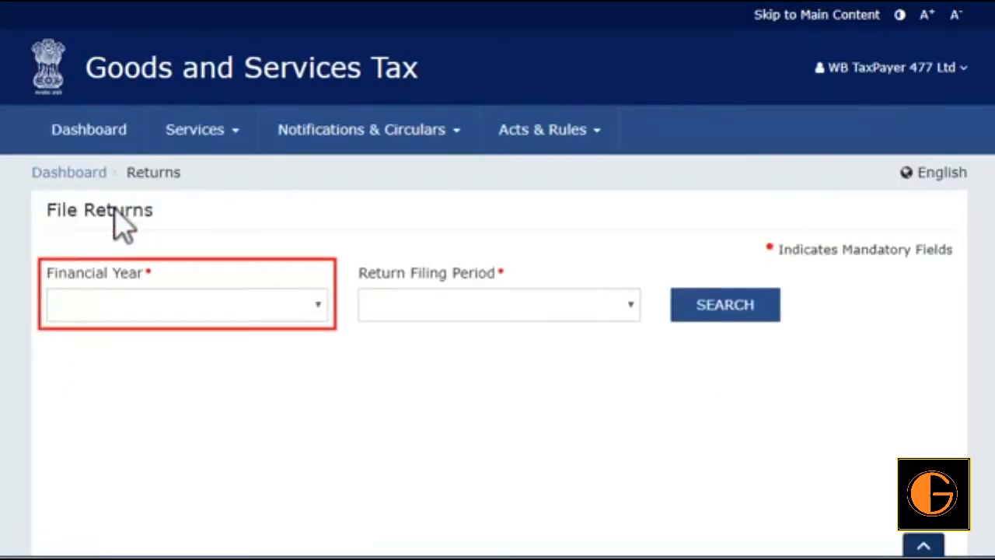
# - Search the returns to file for financial year 2017-18 and return filing period April
pyautogui.click(316, 304)
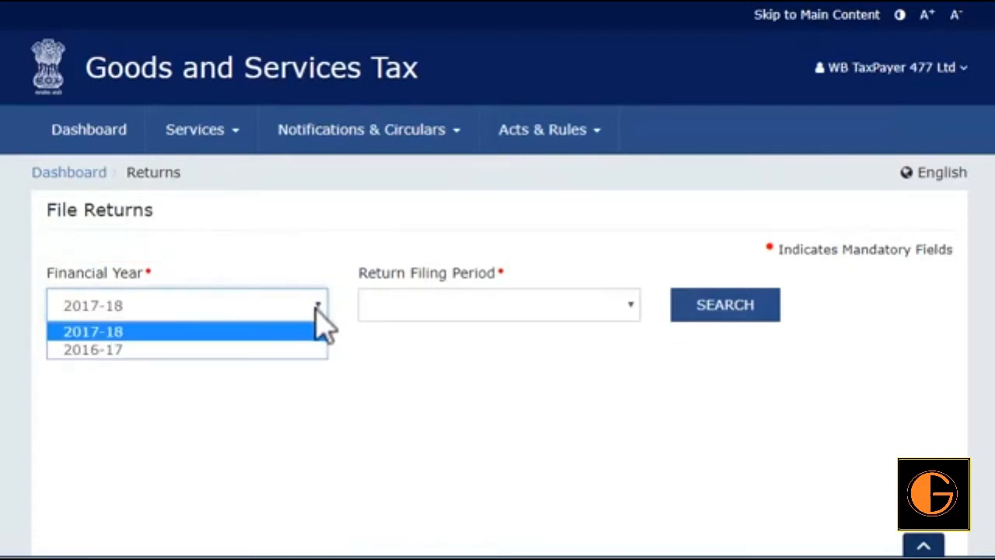
pyautogui.click(318, 333)
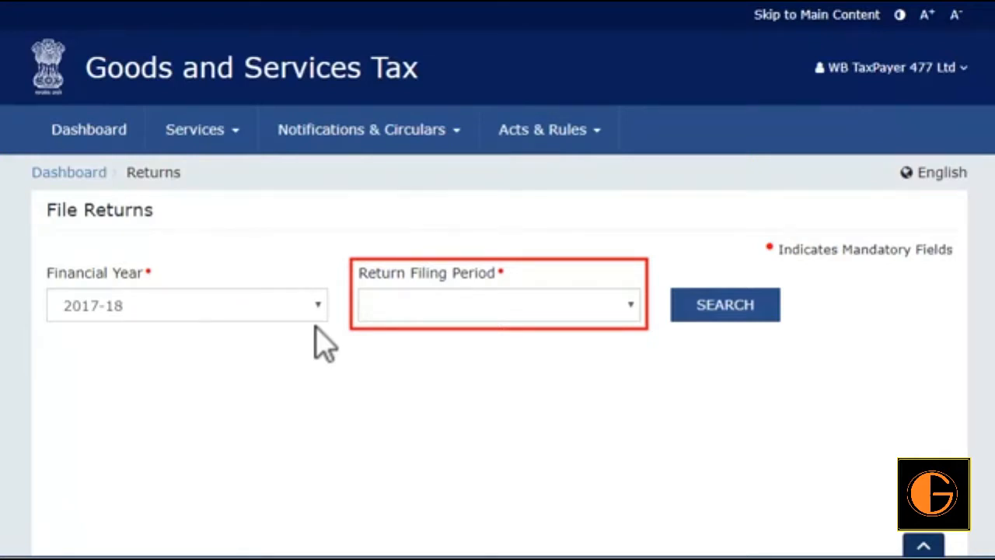
pyautogui.click(631, 305)
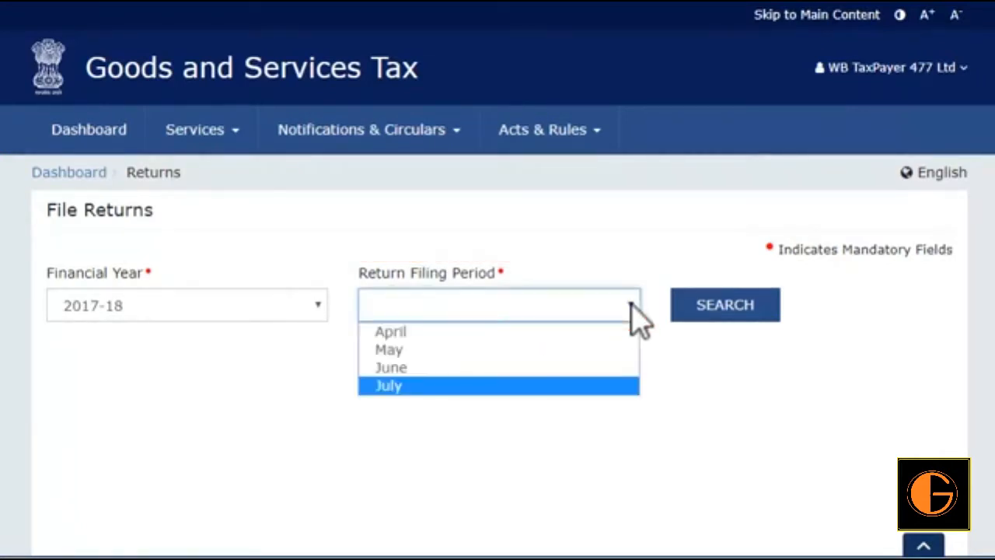
pyautogui.click(600, 332)
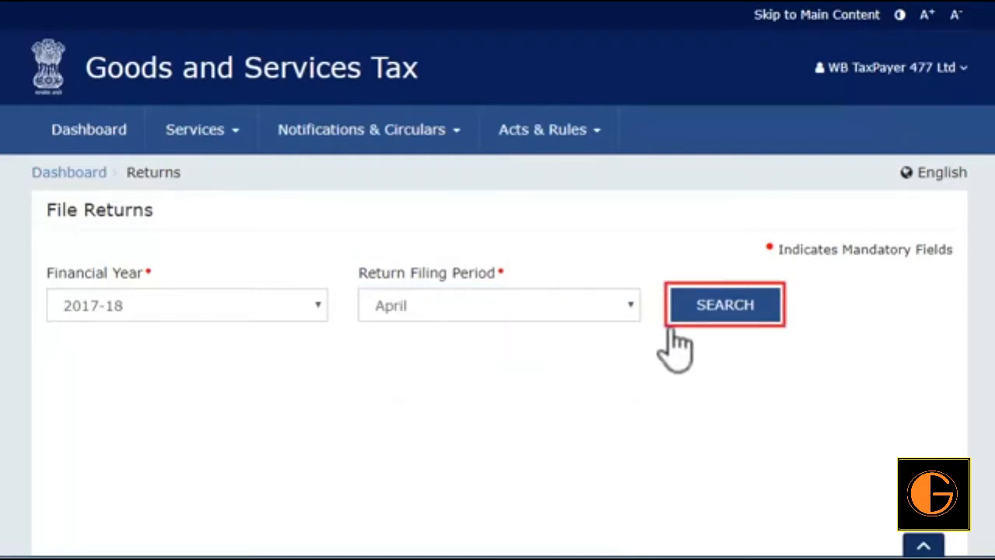
pyautogui.click(728, 307)
# - Choose offline preparation for GSTR1 and upload the generated April 2017-18 zip file from CH0200's New folder
pyautogui.scroll(-3, 731, 311)
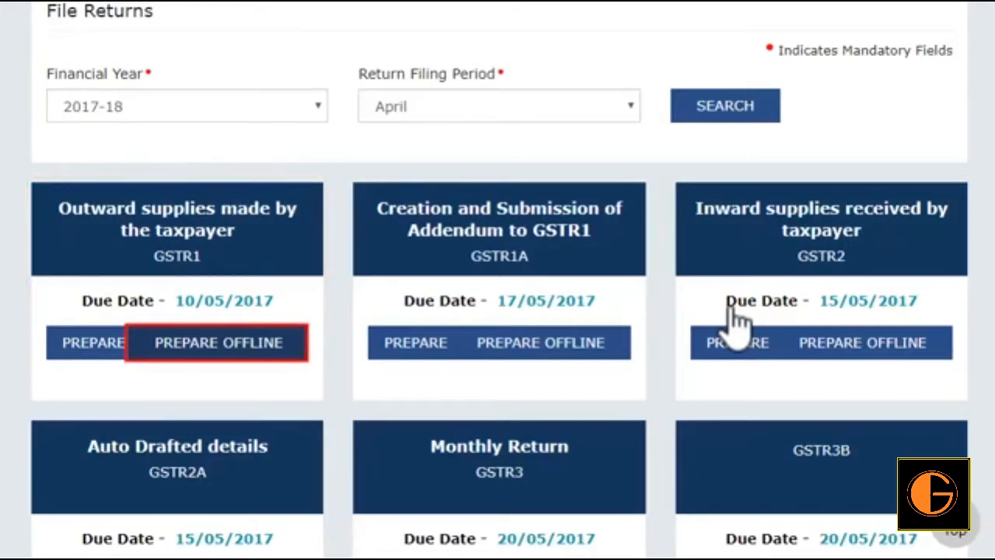
pyautogui.click(262, 353)
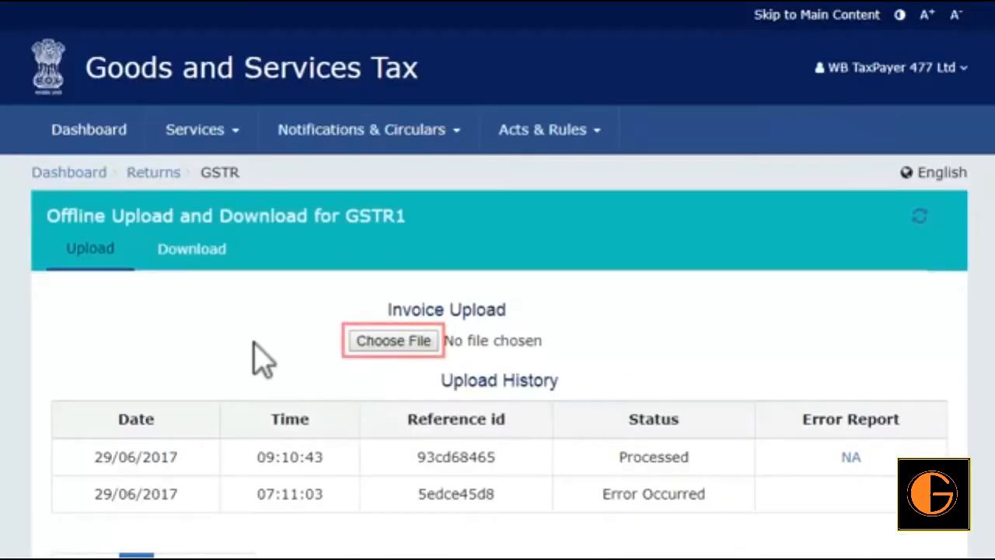
pyautogui.click(376, 344)
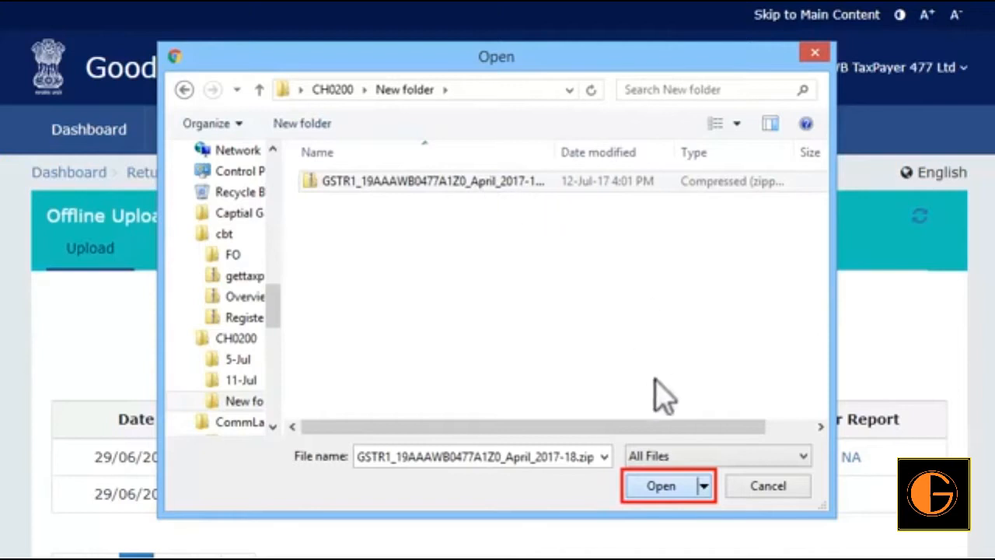
pyautogui.click(661, 490)
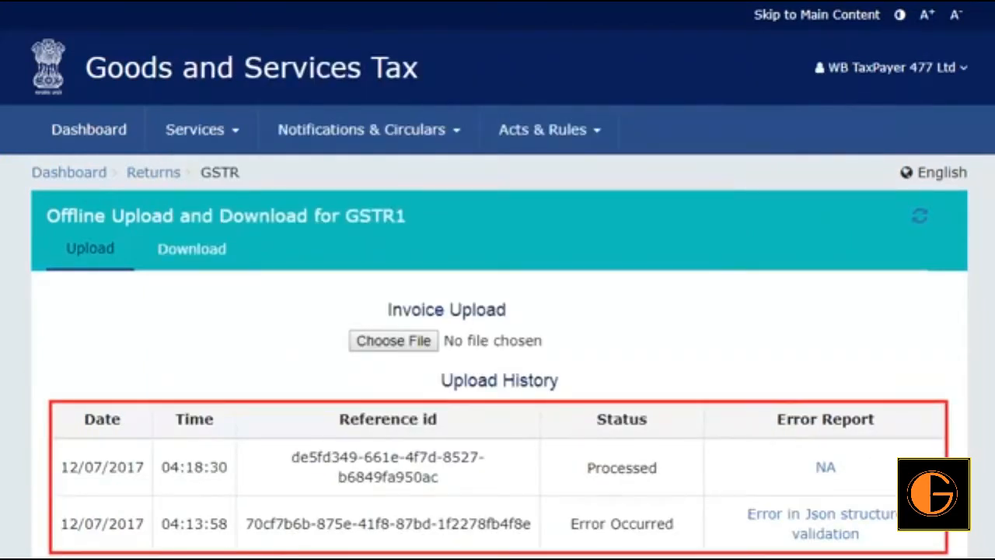